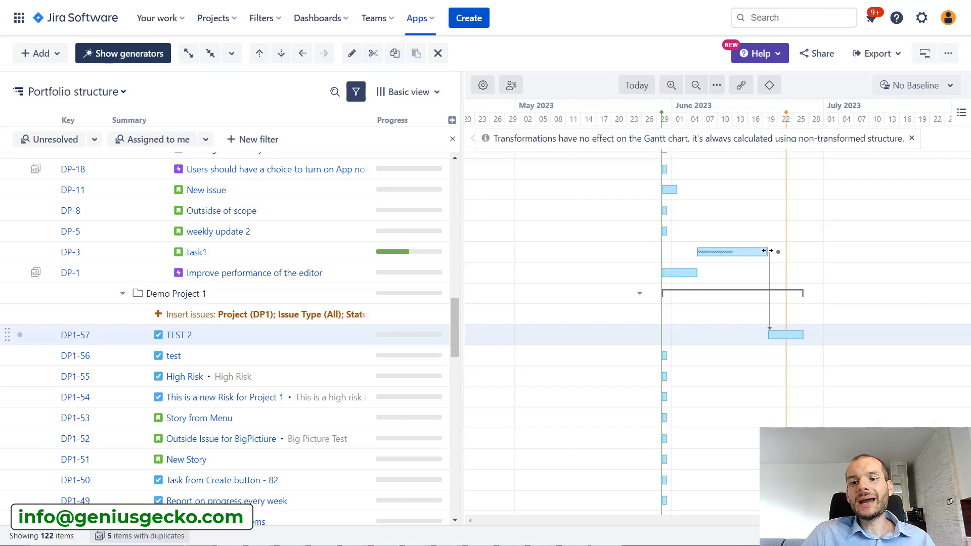
{"action": "left_click", "coordinate": [792, 334]}
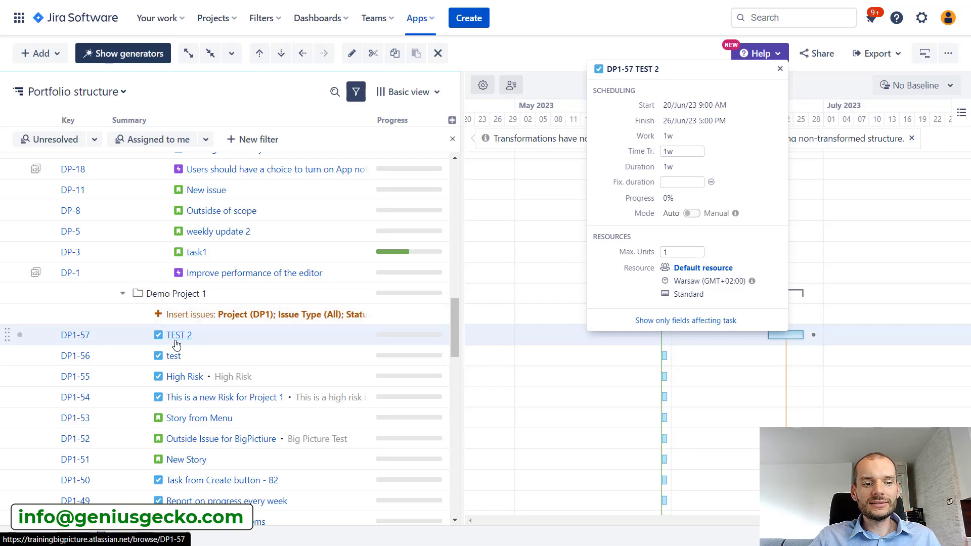
{"action": "left_click", "coordinate": [781, 70]}
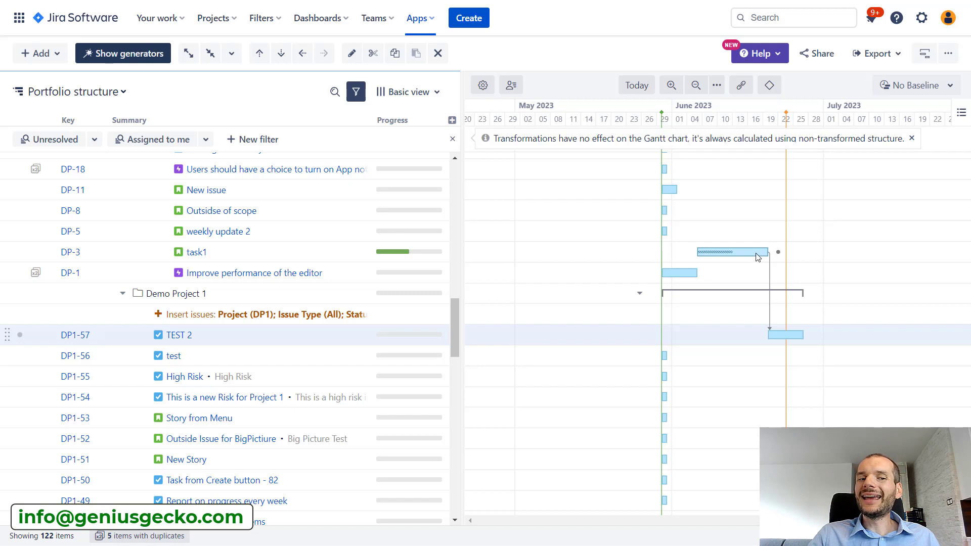
{"action": "left_click_drag", "start_coordinate": [757, 257], "coordinate": [690, 244]}
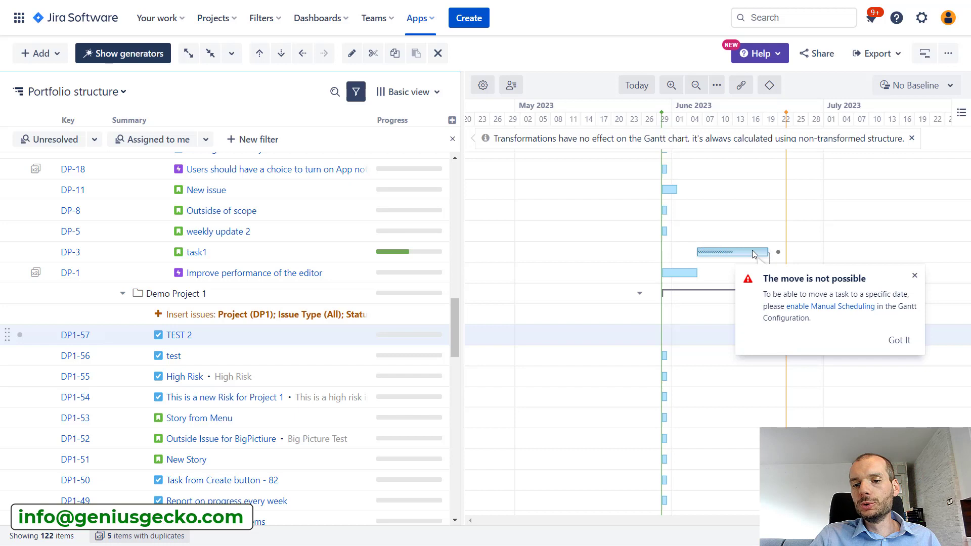
{"action": "left_click", "coordinate": [915, 279]}
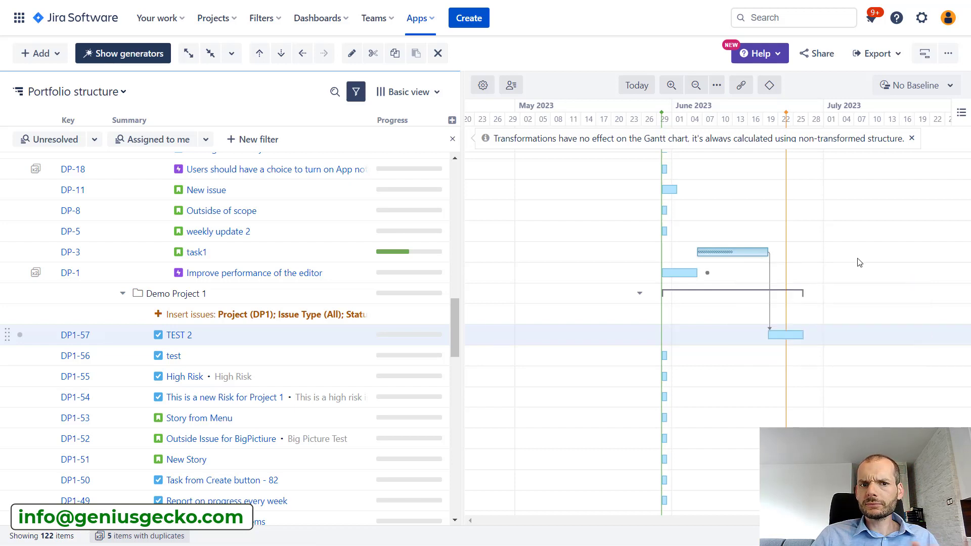
Step: Open the Gantt settings' Scheduling page and find Manual Scheduling, where 'Allow manual scheduling' is off
{"action": "left_click", "coordinate": [483, 86]}
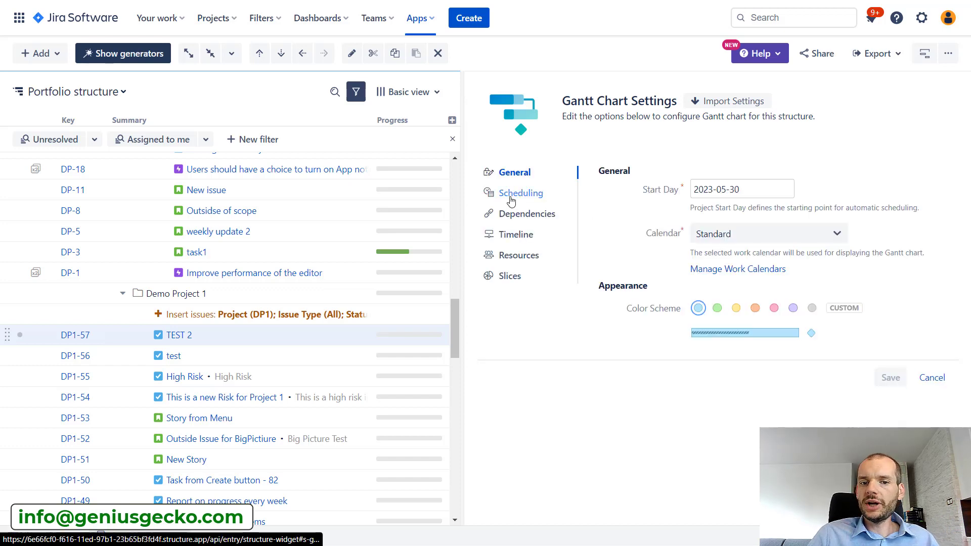
{"action": "left_click", "coordinate": [511, 196]}
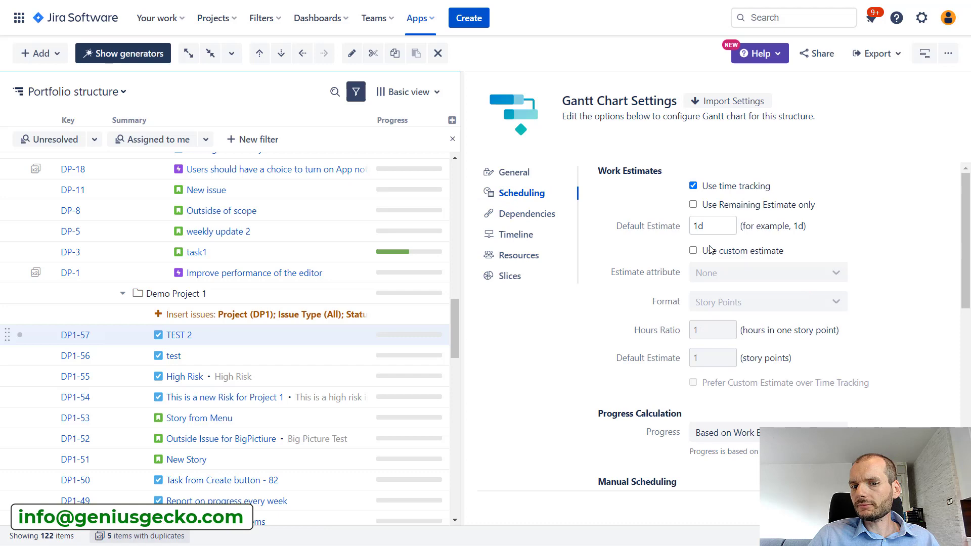
{"action": "scroll", "coordinate": [723, 311], "scroll_direction": "down", "scroll_amount": 3}
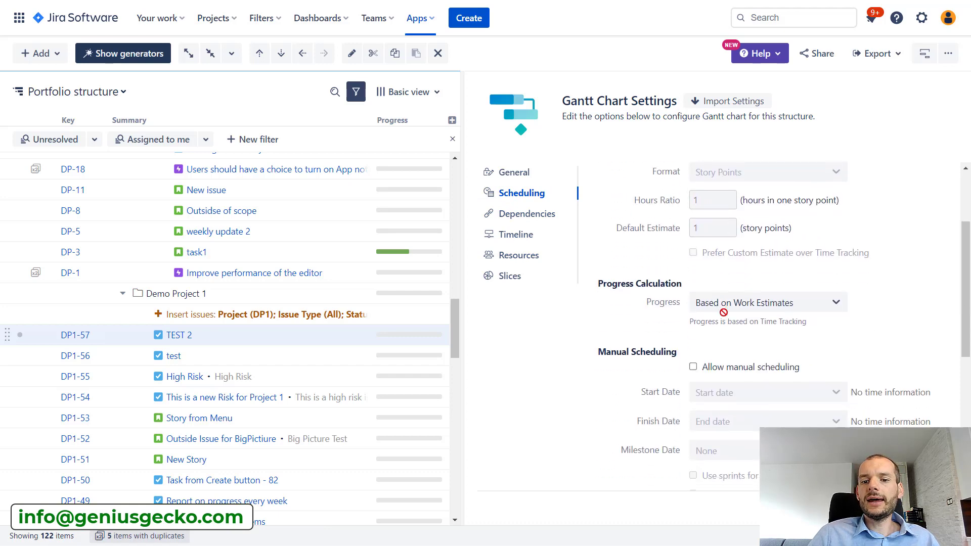
{"action": "scroll", "coordinate": [723, 312], "scroll_direction": "down", "scroll_amount": 1}
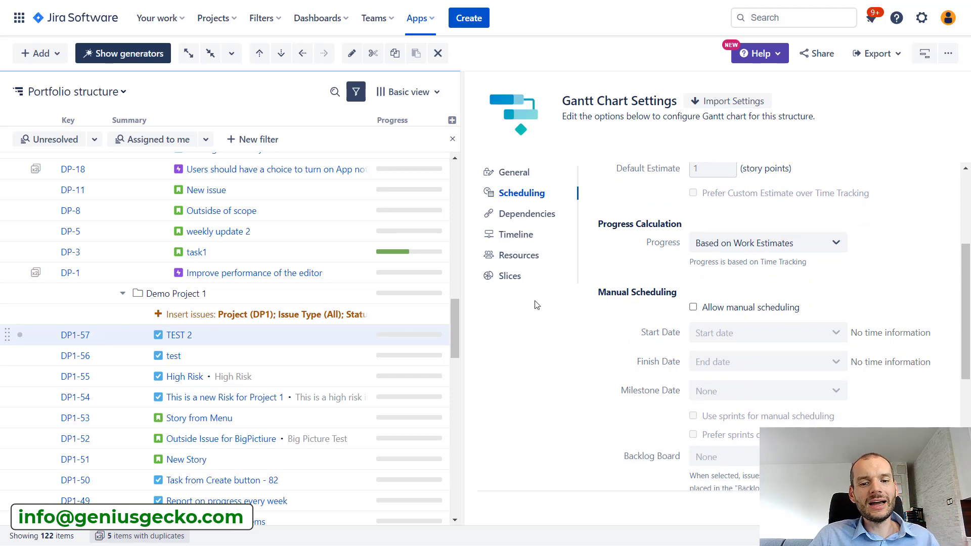
Step: Show the list of slices in the Gantt settings
{"action": "left_click", "coordinate": [520, 280]}
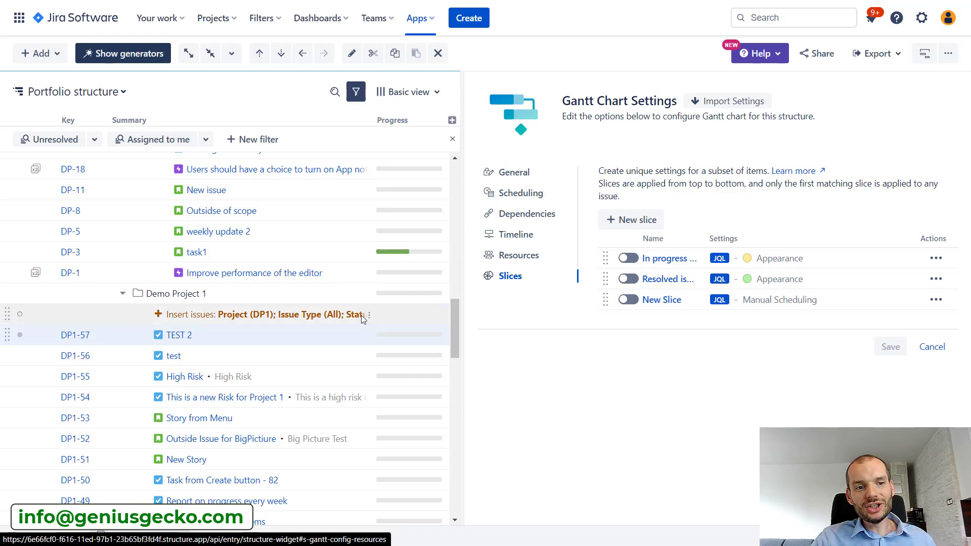
{"action": "scroll", "coordinate": [202, 219], "scroll_direction": "up", "scroll_amount": 6}
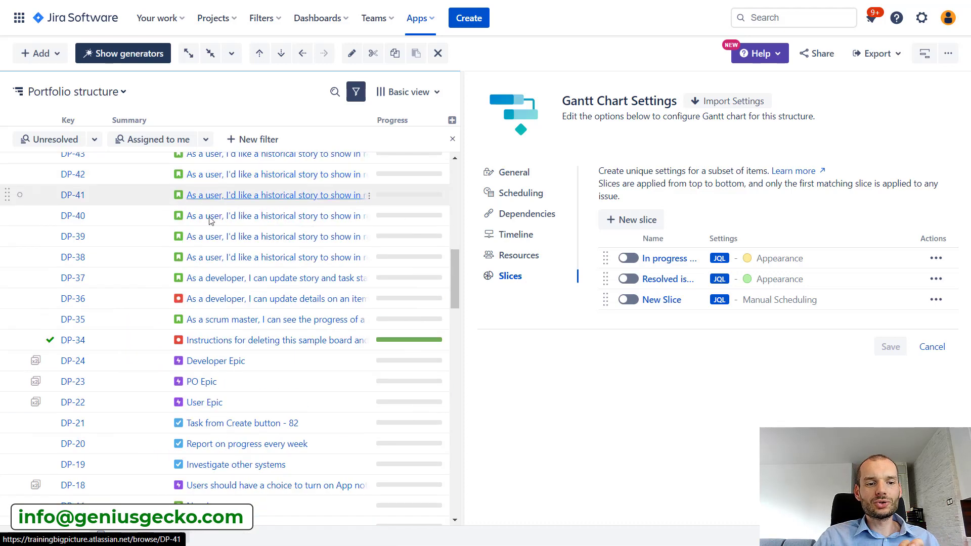
{"action": "scroll", "coordinate": [229, 296], "scroll_direction": "down", "scroll_amount": 5}
{"action": "scroll", "coordinate": [229, 296], "scroll_direction": "down", "scroll_amount": 5}
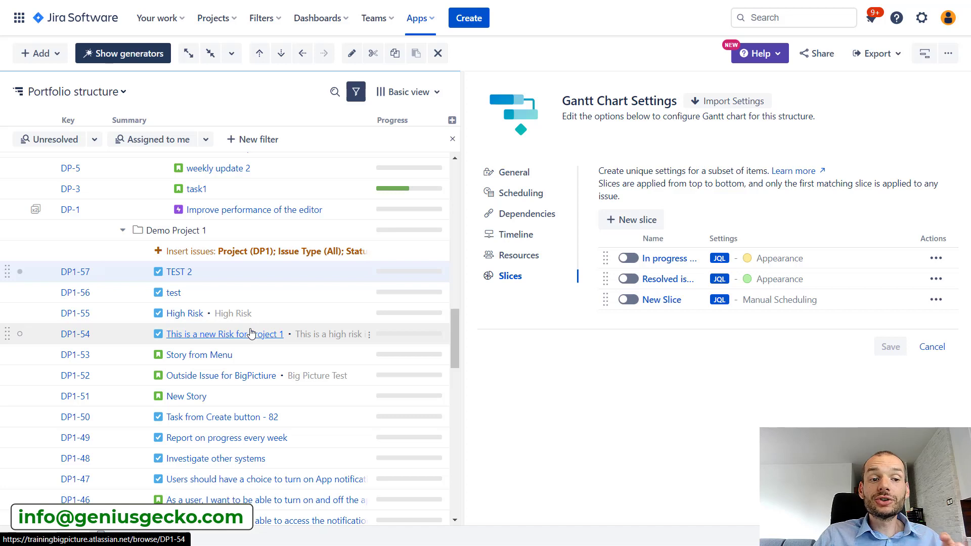
Step: Give New Slice the JQL project = "Demo Project 1" and manual scheduling from Start date/End date
{"action": "left_click", "coordinate": [666, 300]}
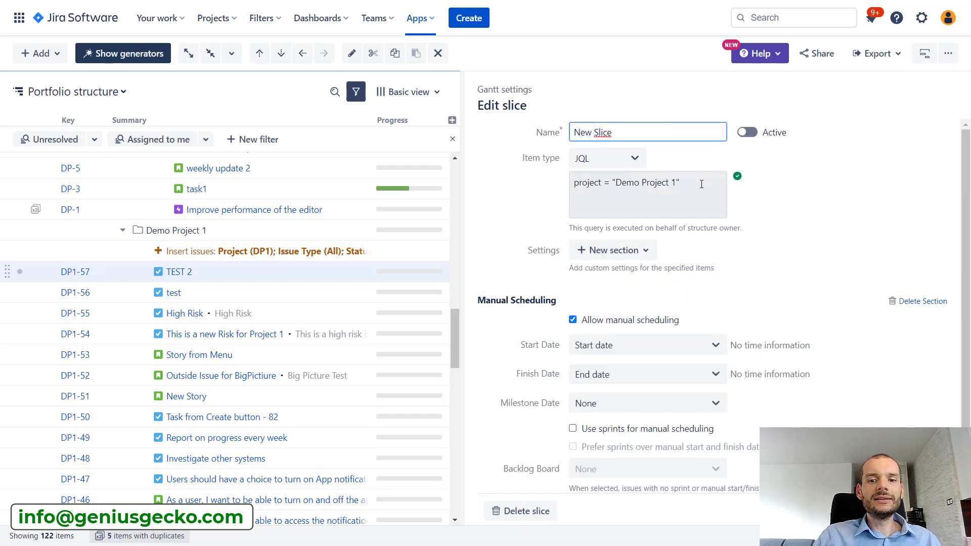
{"action": "left_click_drag", "start_coordinate": [701, 184], "coordinate": [579, 184]}
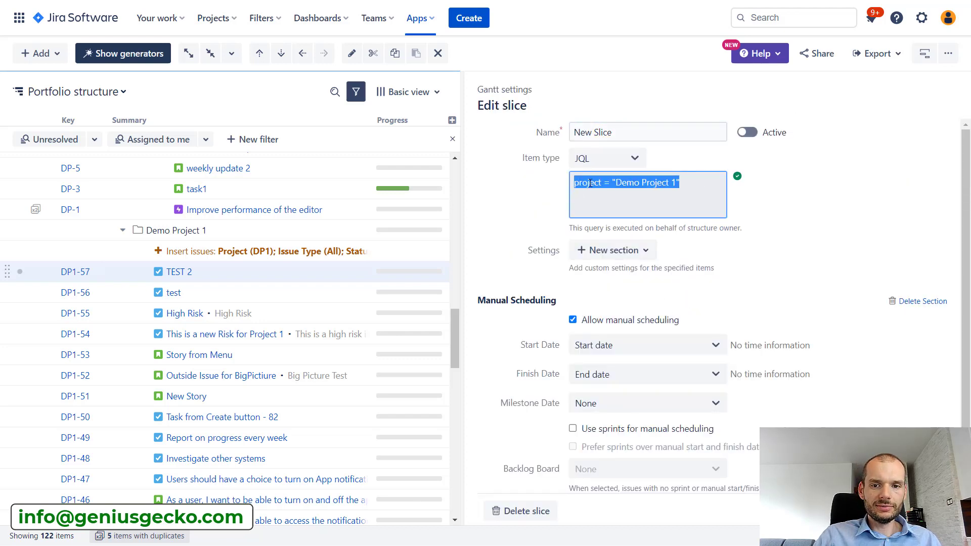
{"action": "scroll", "coordinate": [70, 258], "scroll_direction": "up", "scroll_amount": 5}
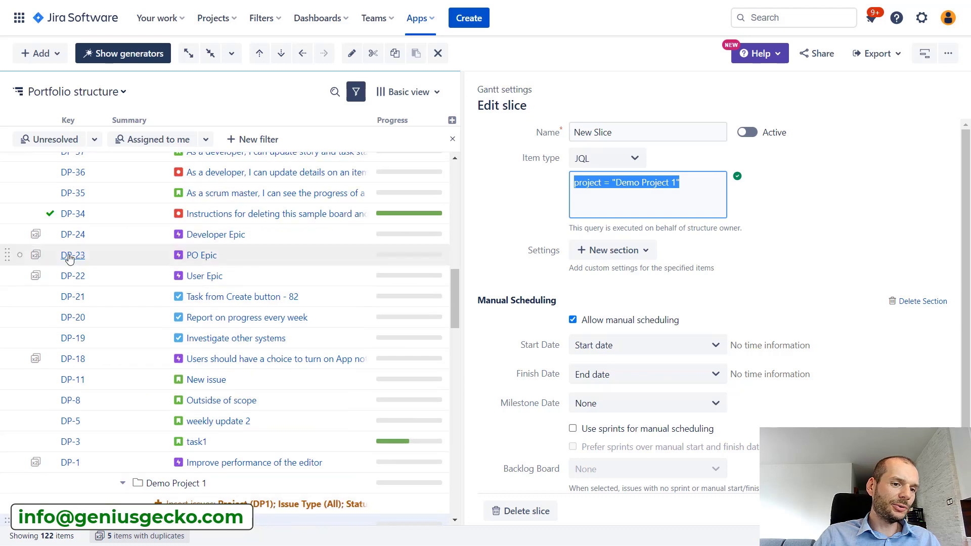
{"action": "scroll", "coordinate": [71, 217], "scroll_direction": "up", "scroll_amount": 6}
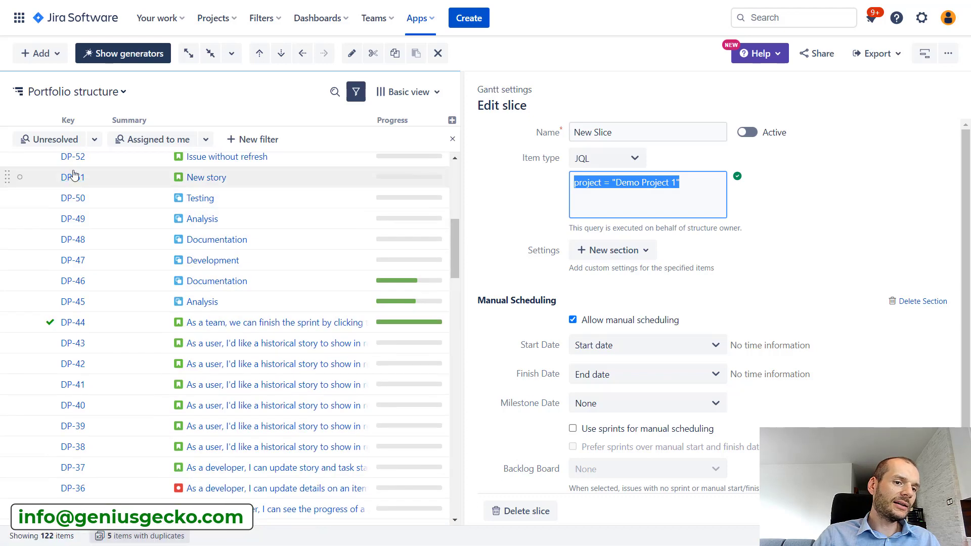
{"action": "scroll", "coordinate": [76, 177], "scroll_direction": "down", "scroll_amount": 5}
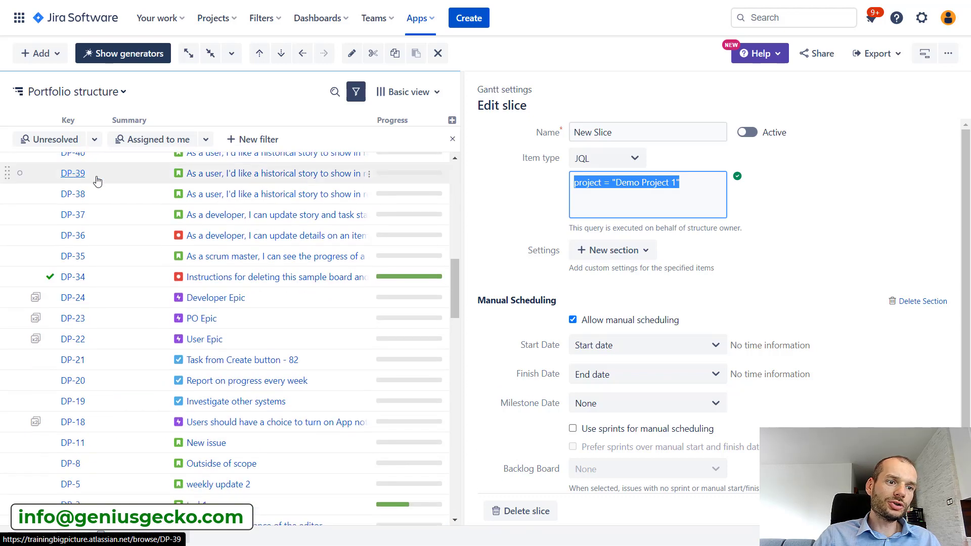
{"action": "scroll", "coordinate": [64, 180], "scroll_direction": "down", "scroll_amount": 6}
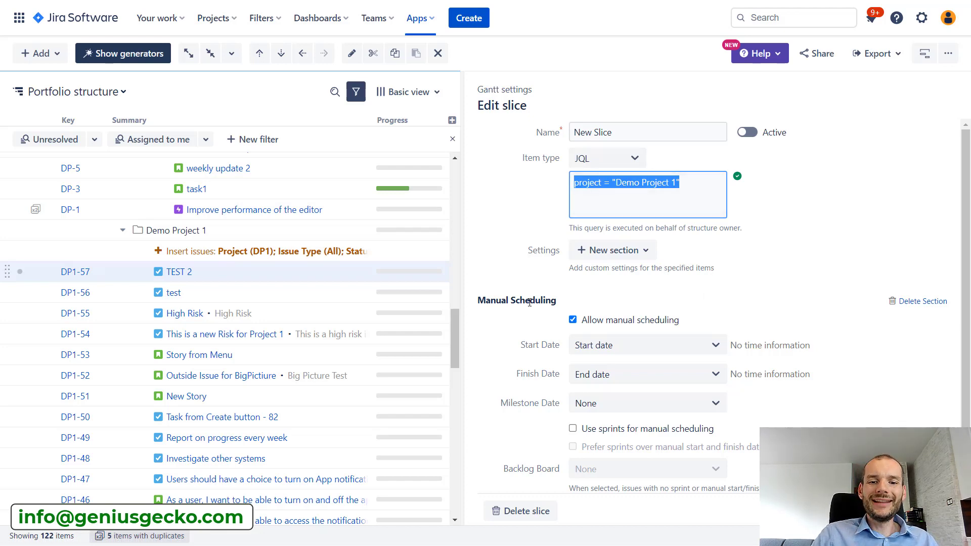
{"action": "left_click_drag", "start_coordinate": [530, 302], "coordinate": [557, 303]}
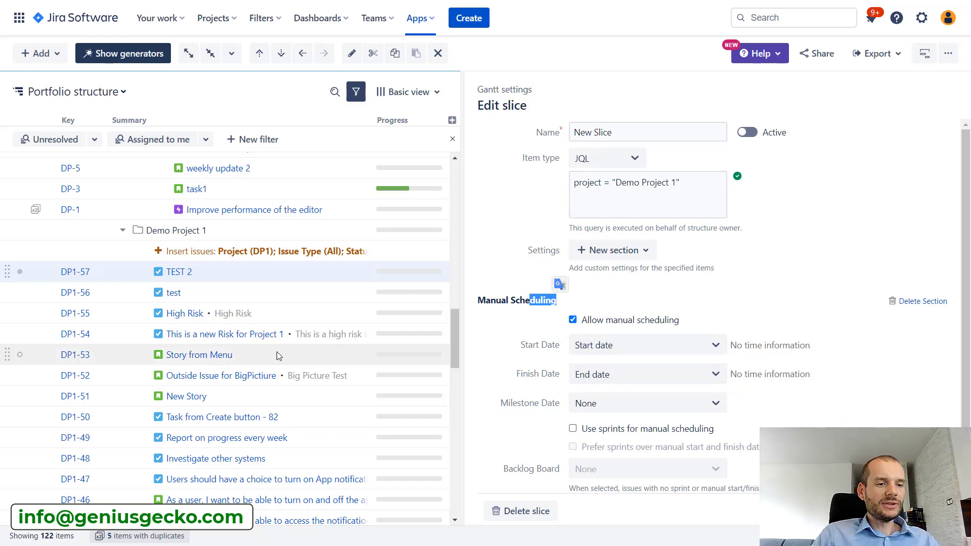
{"action": "scroll", "coordinate": [77, 174], "scroll_direction": "up", "scroll_amount": 6}
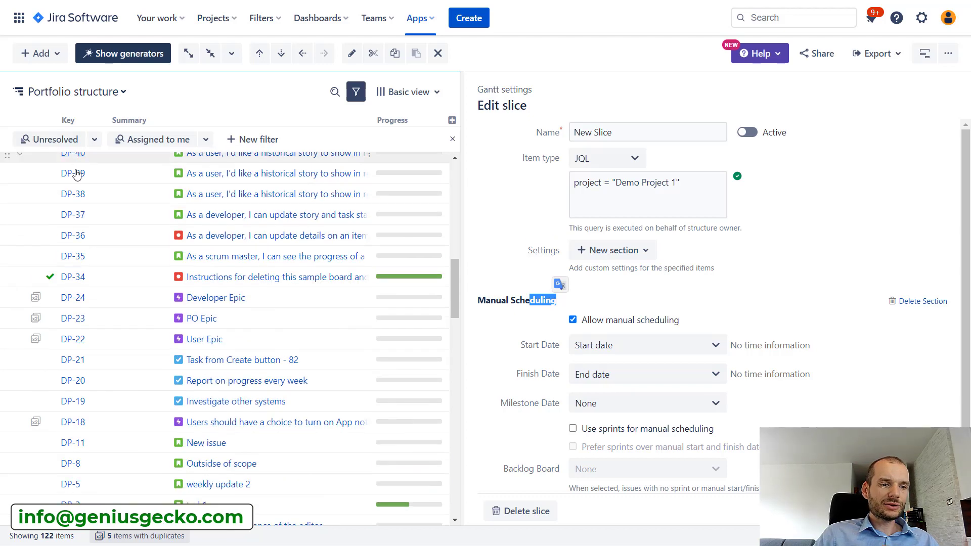
{"action": "scroll", "coordinate": [80, 203], "scroll_direction": "down", "scroll_amount": 1}
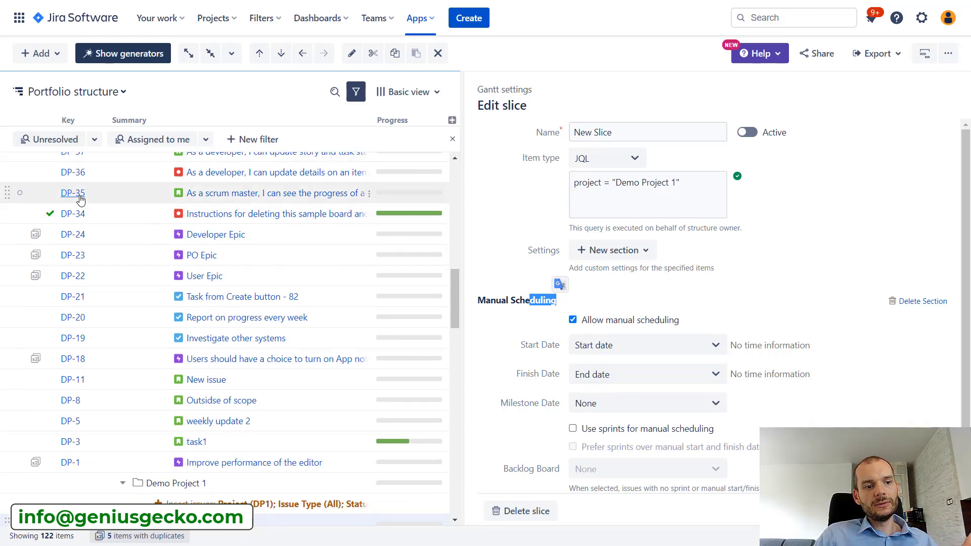
{"action": "scroll", "coordinate": [81, 253], "scroll_direction": "down", "scroll_amount": 3}
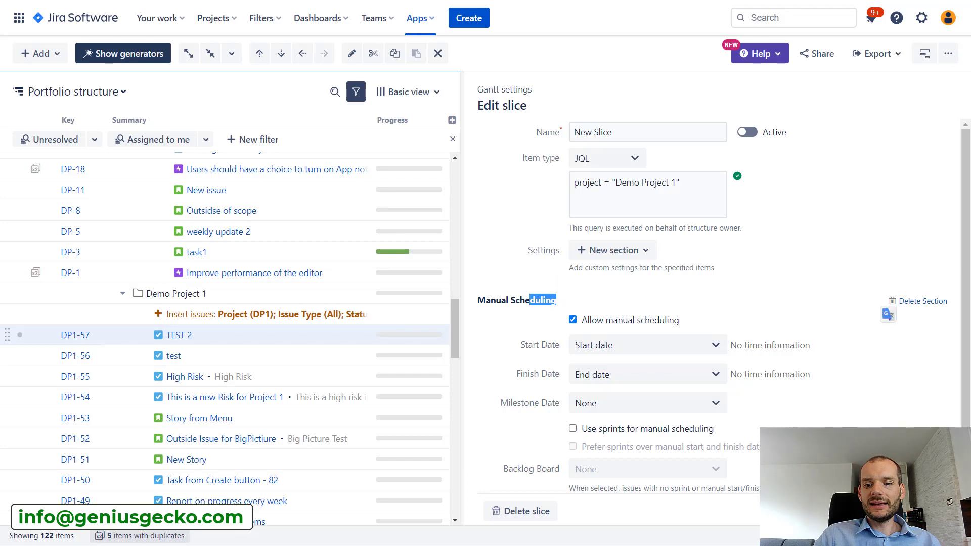
{"action": "key", "text": "Escape"}
Step: Turn on New Slice and save the Gantt settings
{"action": "left_click", "coordinate": [630, 300]}
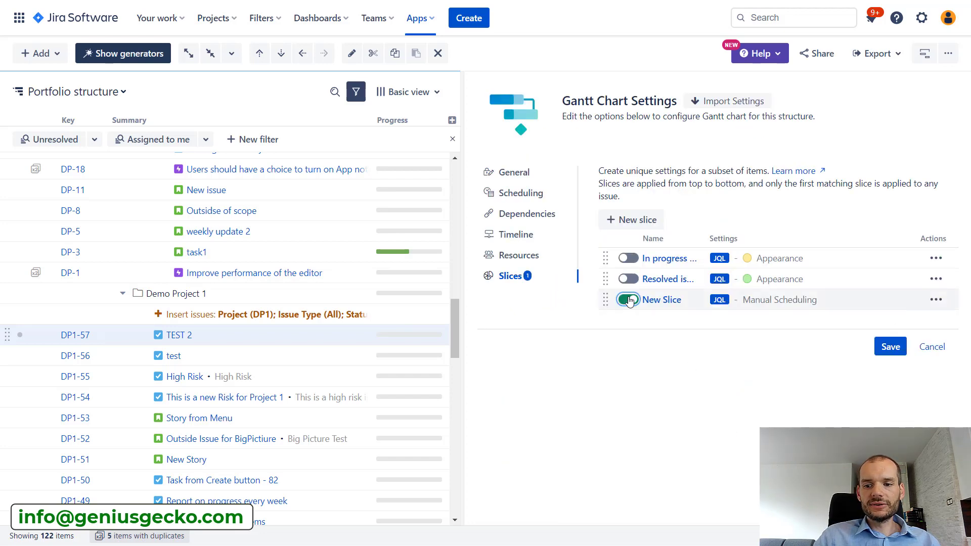
{"action": "left_click", "coordinate": [891, 350]}
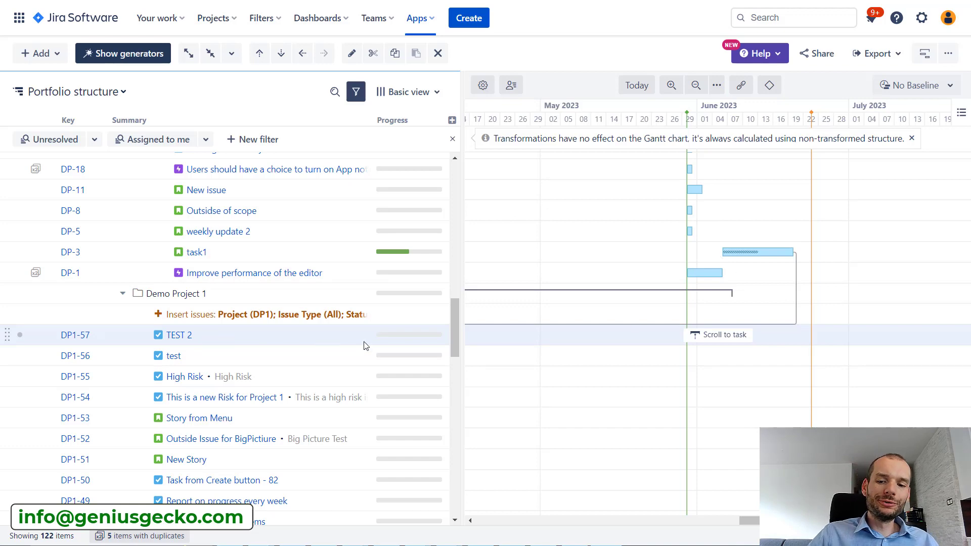
Step: Open TEST 2's details and show the Resolve options for its 12w 3d scheduling conflict
{"action": "left_click", "coordinate": [725, 334]}
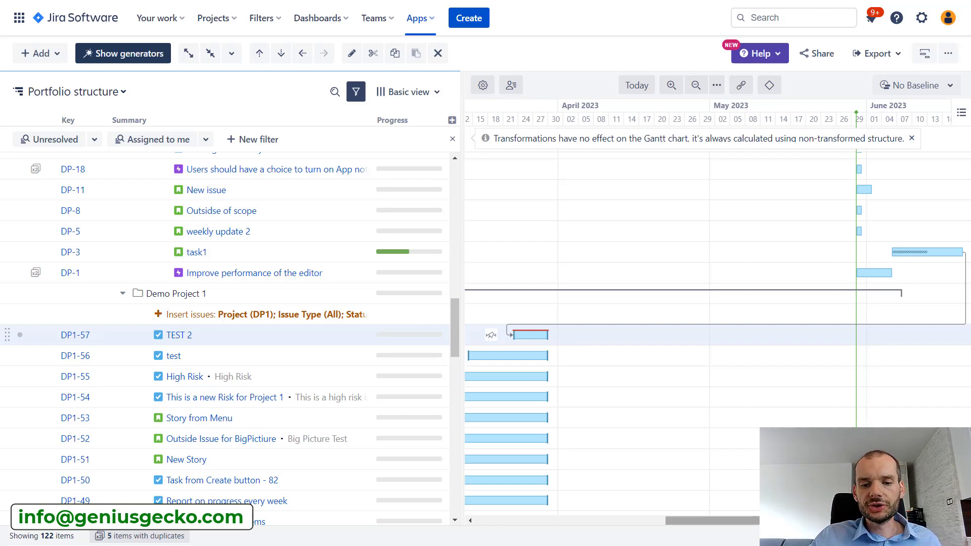
{"action": "left_click", "coordinate": [537, 335]}
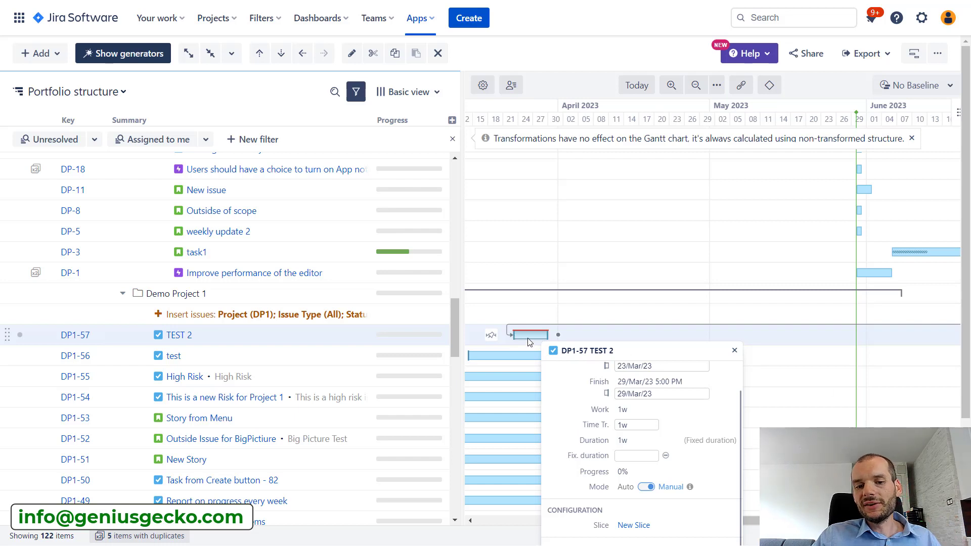
{"action": "scroll", "coordinate": [685, 411], "scroll_direction": "down", "scroll_amount": 3}
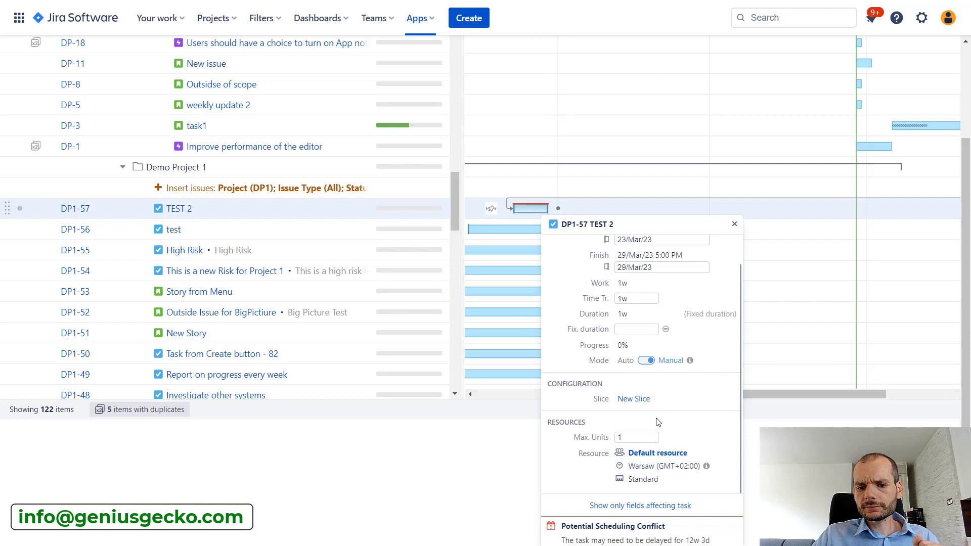
{"action": "left_click_drag", "start_coordinate": [566, 526], "coordinate": [667, 527]}
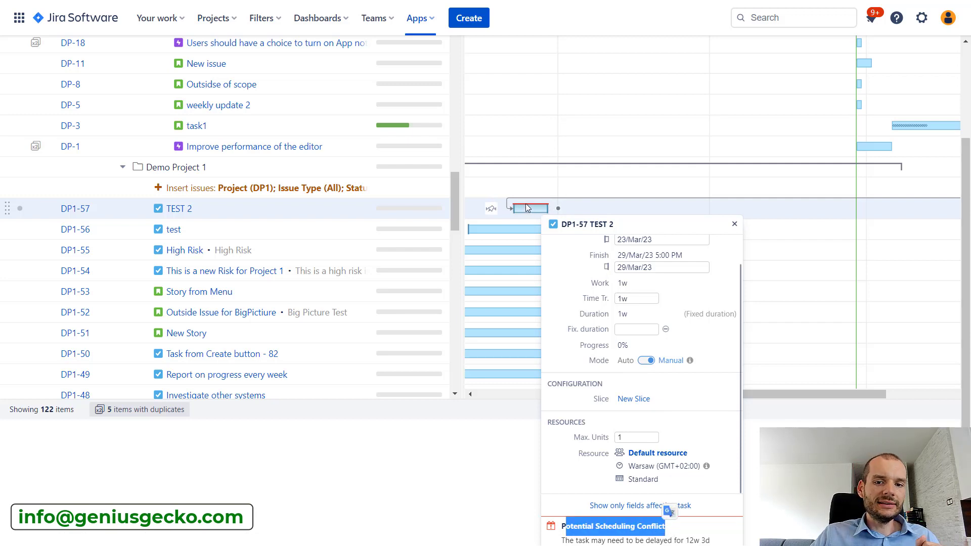
{"action": "scroll", "coordinate": [652, 394], "scroll_direction": "down", "scroll_amount": 1}
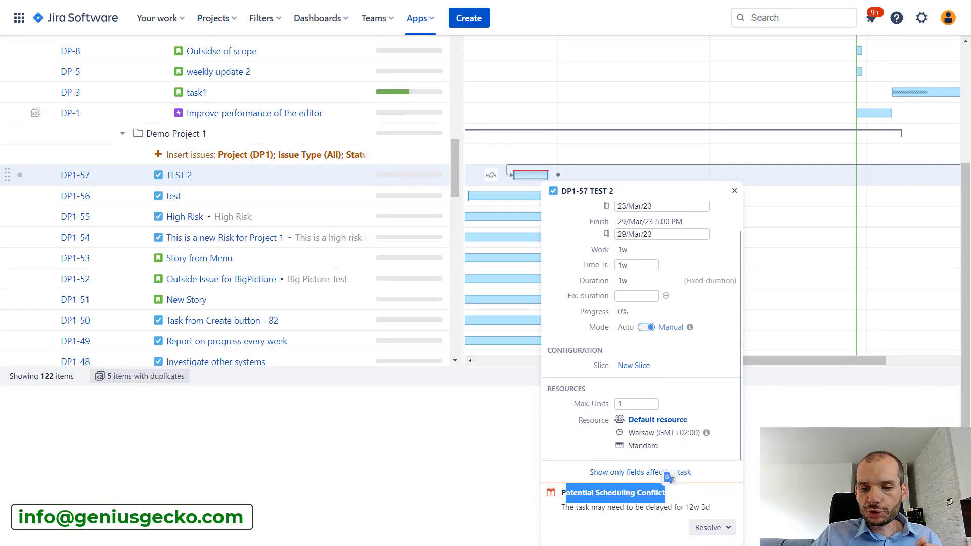
{"action": "left_click", "coordinate": [709, 528]}
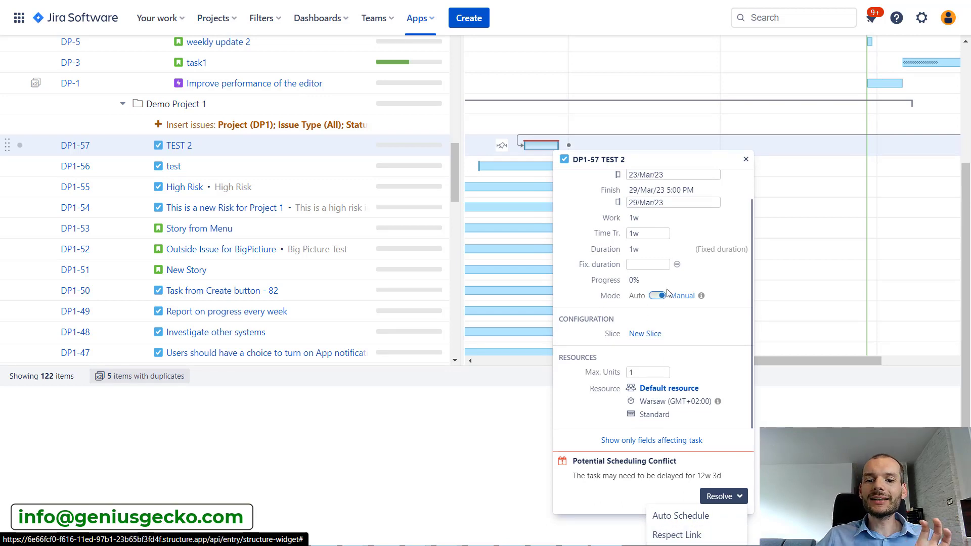
{"action": "scroll", "coordinate": [631, 190], "scroll_direction": "up", "scroll_amount": 2}
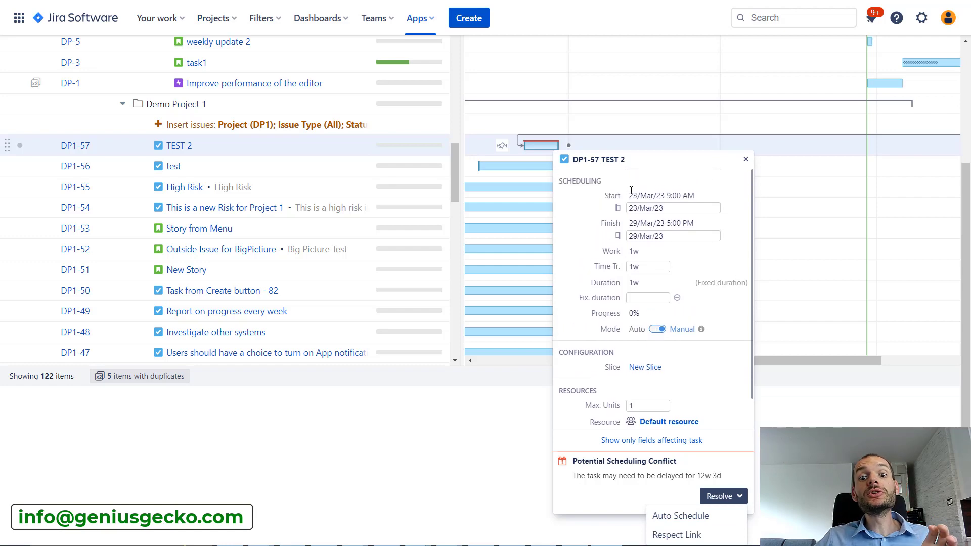
{"action": "scroll", "coordinate": [700, 402], "scroll_direction": "down", "scroll_amount": 2}
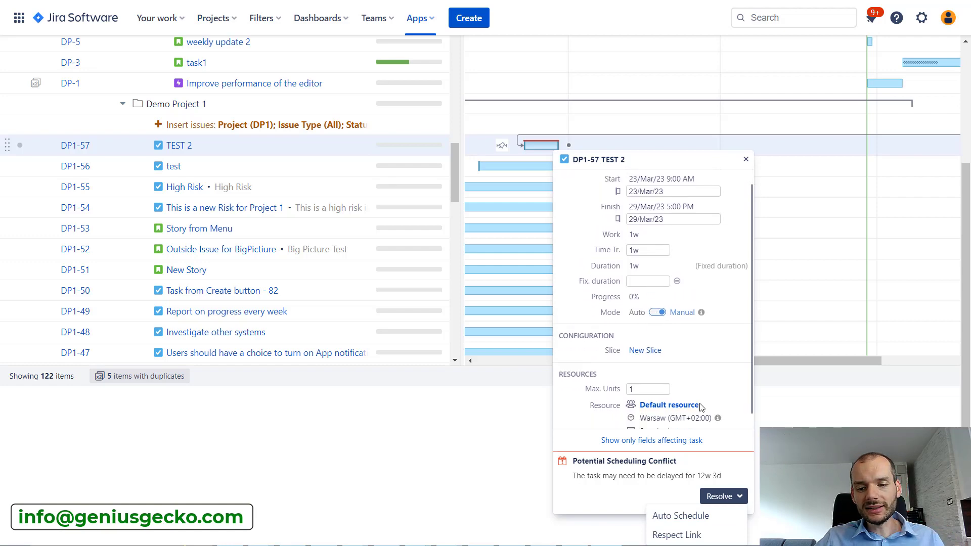
Step: Resolve TEST 2 with Respect Link and verify its new 20/Jun/23–26/Jun/23 dates
{"action": "left_click", "coordinate": [679, 534]}
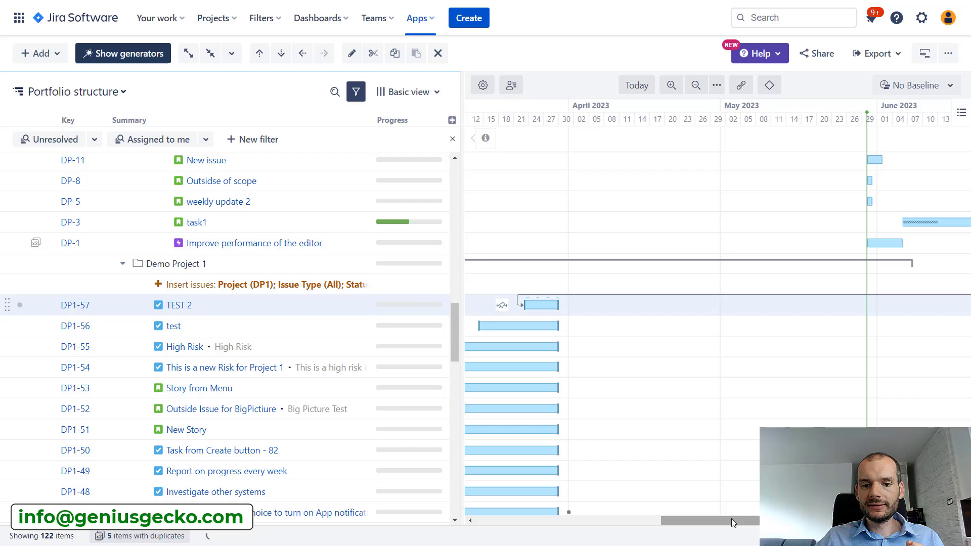
{"action": "left_click", "coordinate": [710, 313]}
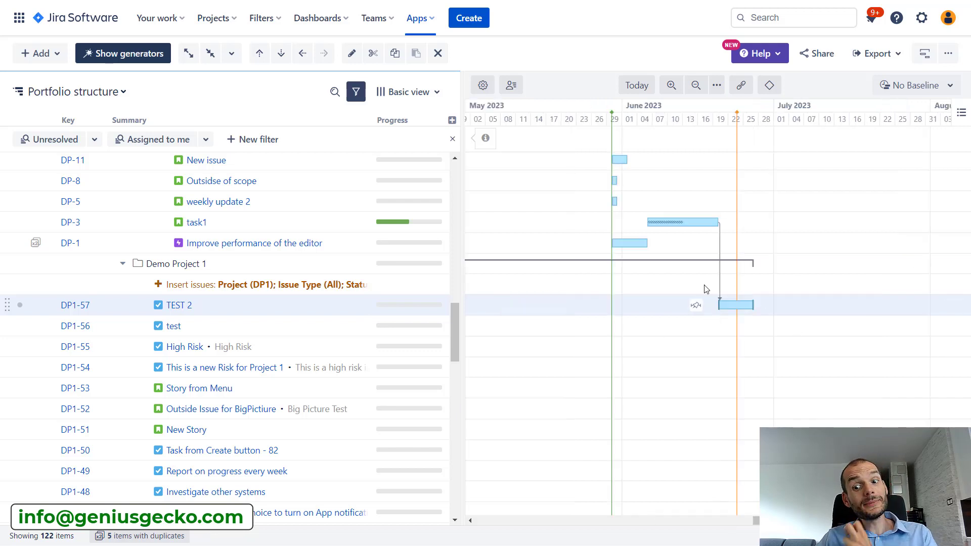
{"action": "left_click", "coordinate": [737, 306]}
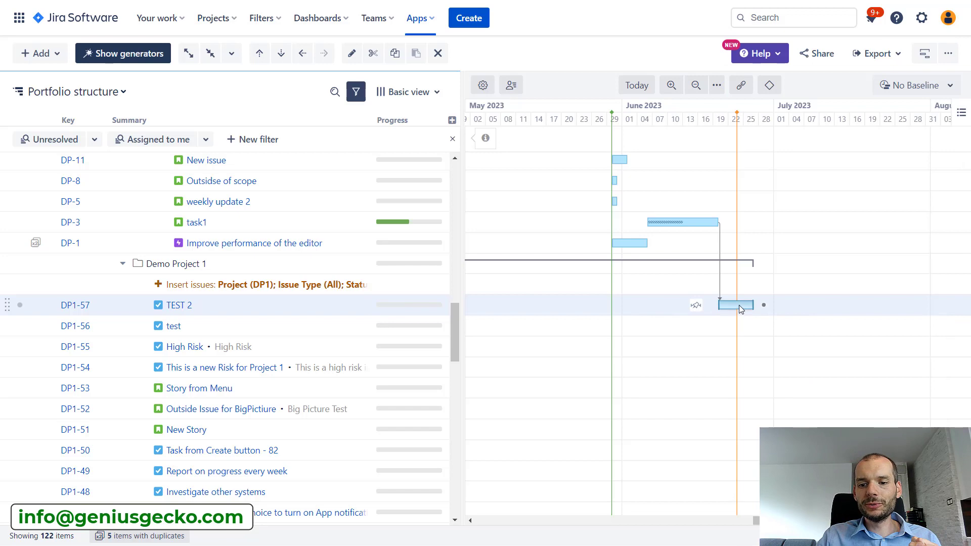
Step: Drag TEST 2 to start 29 May, then Auto Schedule it and confirm its mode is Auto
{"action": "left_click_drag", "start_coordinate": [739, 305], "coordinate": [623, 305]}
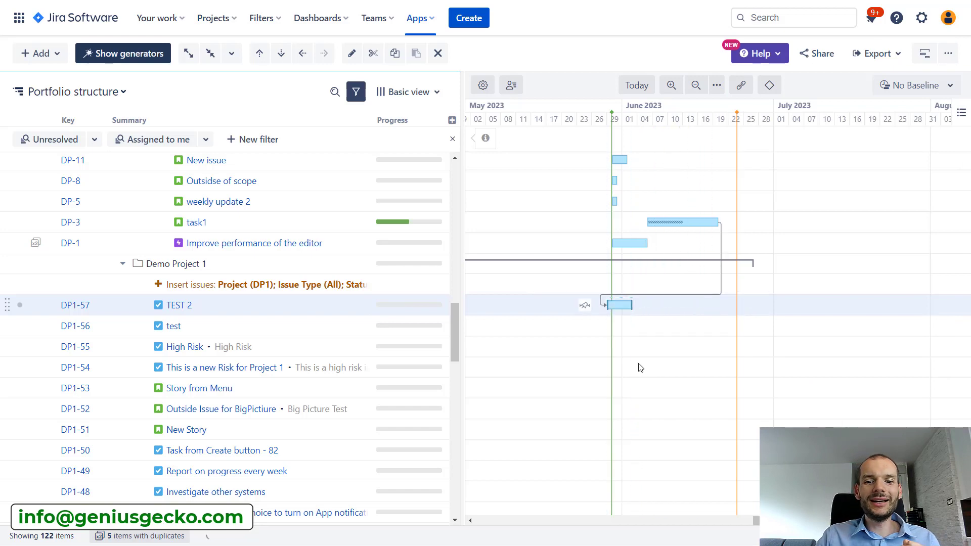
{"action": "left_click", "coordinate": [622, 313]}
{"action": "scroll", "coordinate": [752, 410], "scroll_direction": "down", "scroll_amount": 3}
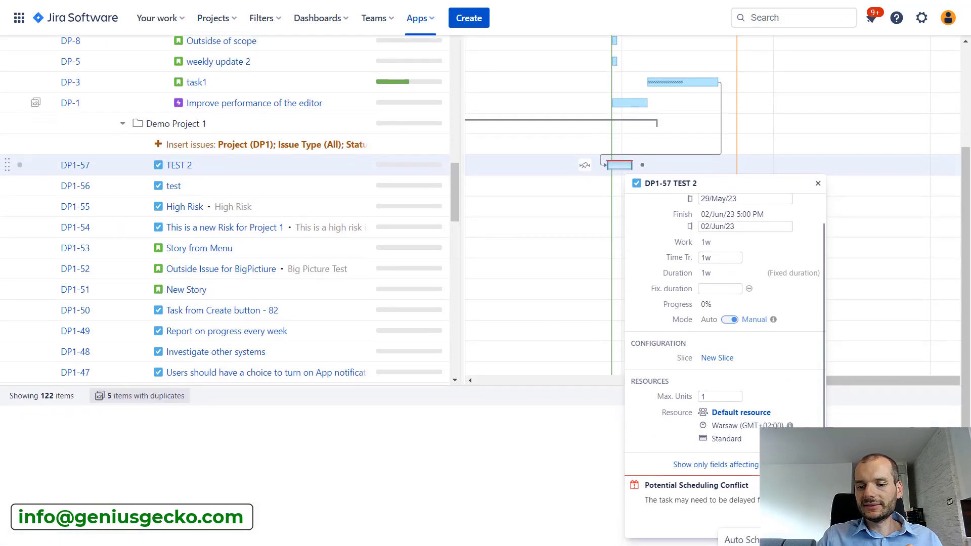
{"action": "scroll", "coordinate": [753, 410], "scroll_direction": "down", "scroll_amount": 1}
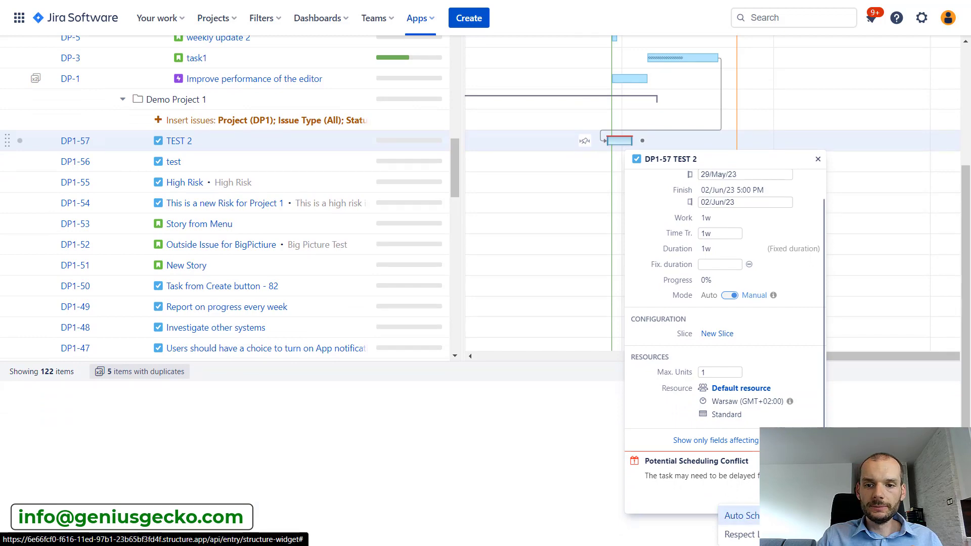
{"action": "left_click", "coordinate": [741, 515]}
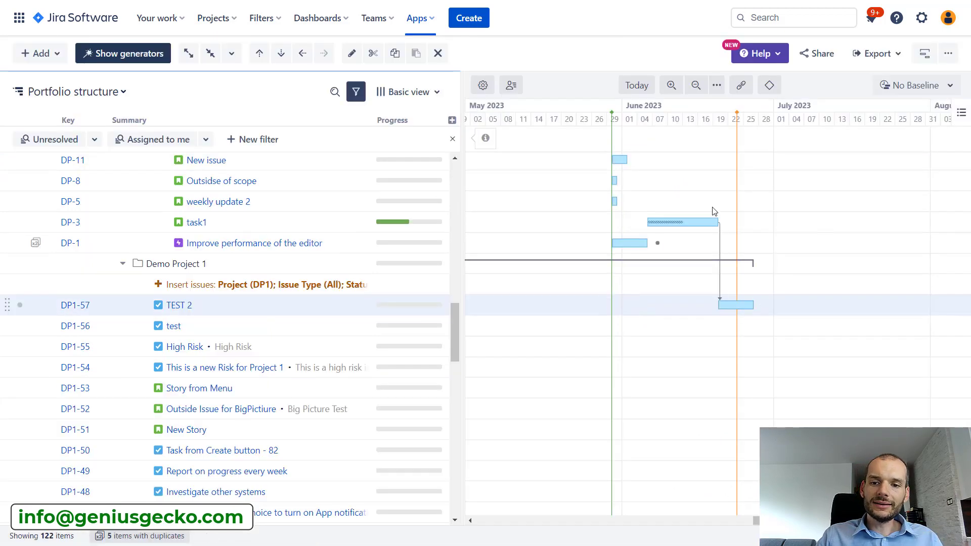
{"action": "left_click", "coordinate": [738, 304]}
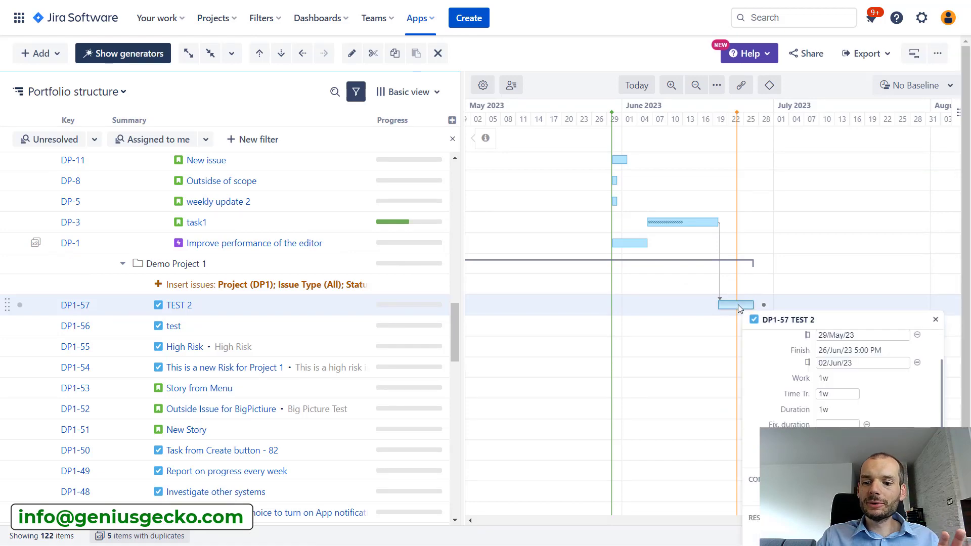
{"action": "scroll", "coordinate": [841, 416], "scroll_direction": "down", "scroll_amount": 2}
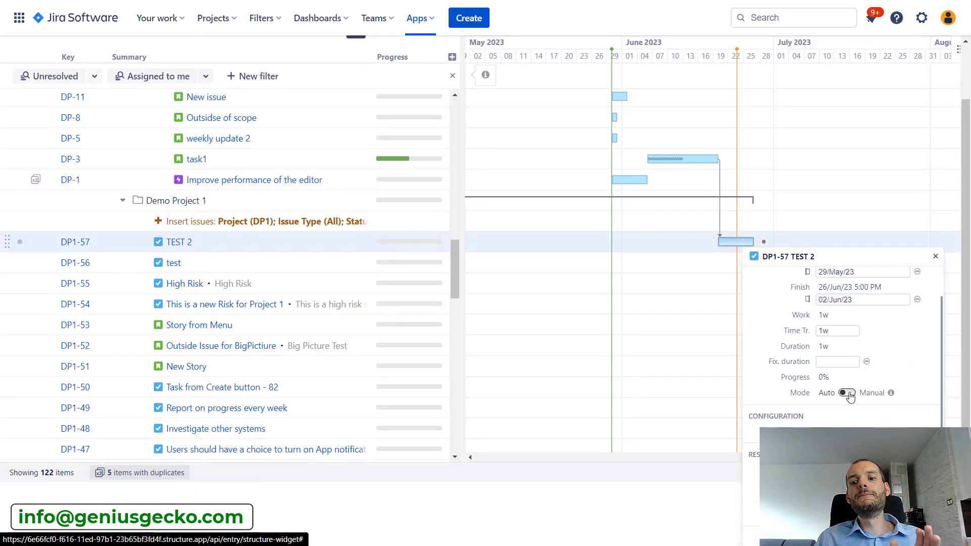